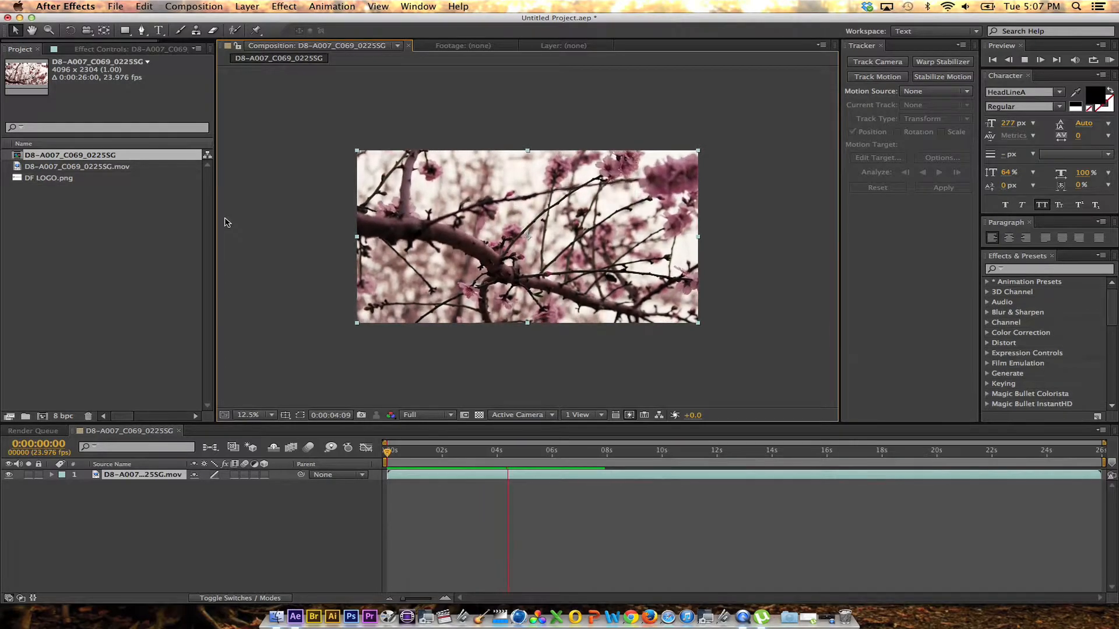
Step: Stop the playback at the first frame and add a new null object layer to the composition
{"action": "key", "text": "space"}
{"action": "left_click", "coordinate": [388, 450]}
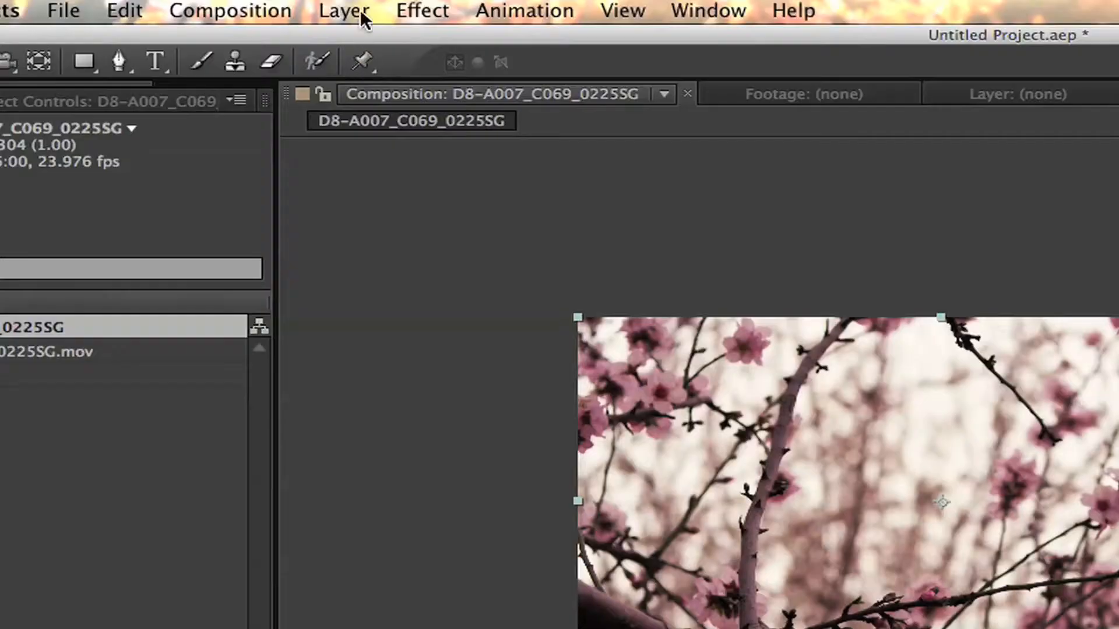
{"action": "left_click", "coordinate": [252, 7]}
{"action": "mouse_move", "coordinate": [258, 20]}
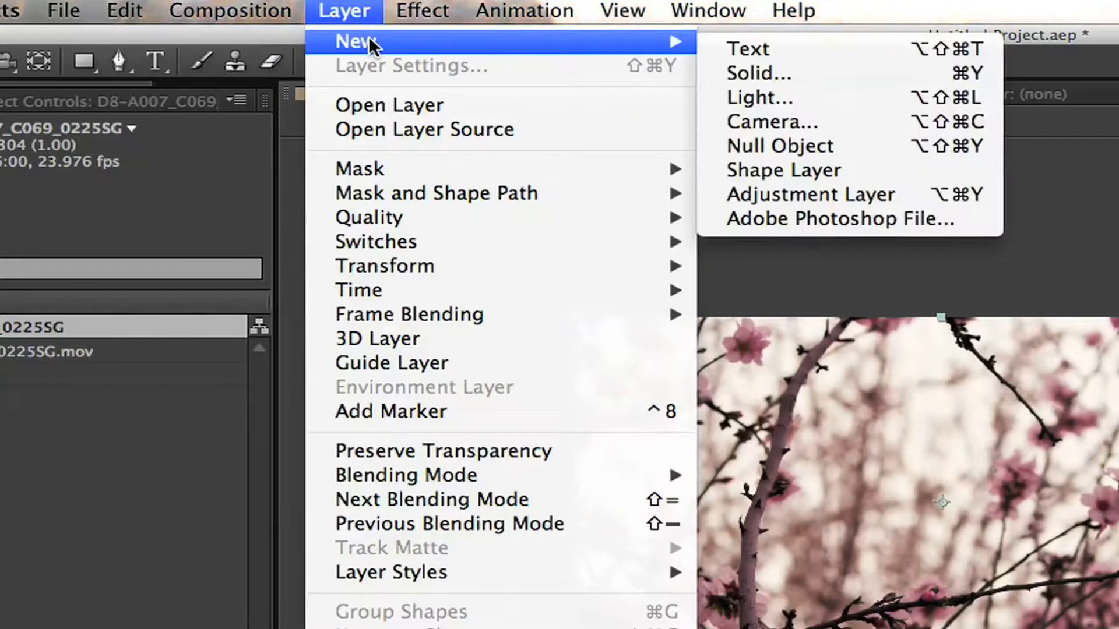
{"action": "left_click", "coordinate": [803, 144]}
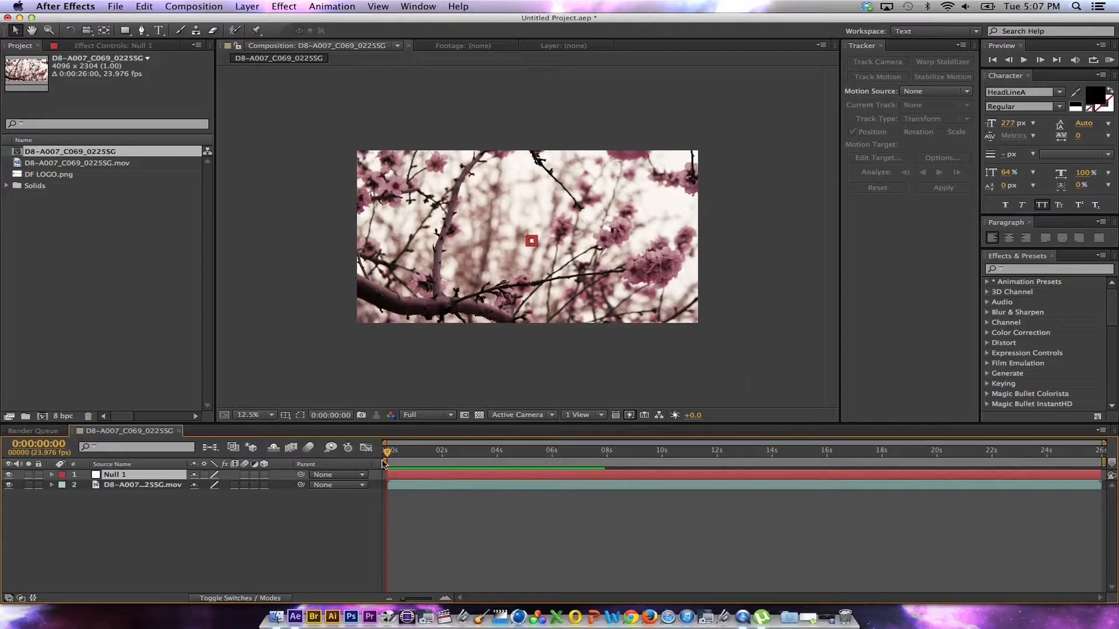
Step: Start a motion track on the D8-A007_C069_0225SG.mov layer and place Track Point 1 on the upright branch beside the pink blossom
{"action": "left_click", "coordinate": [151, 485]}
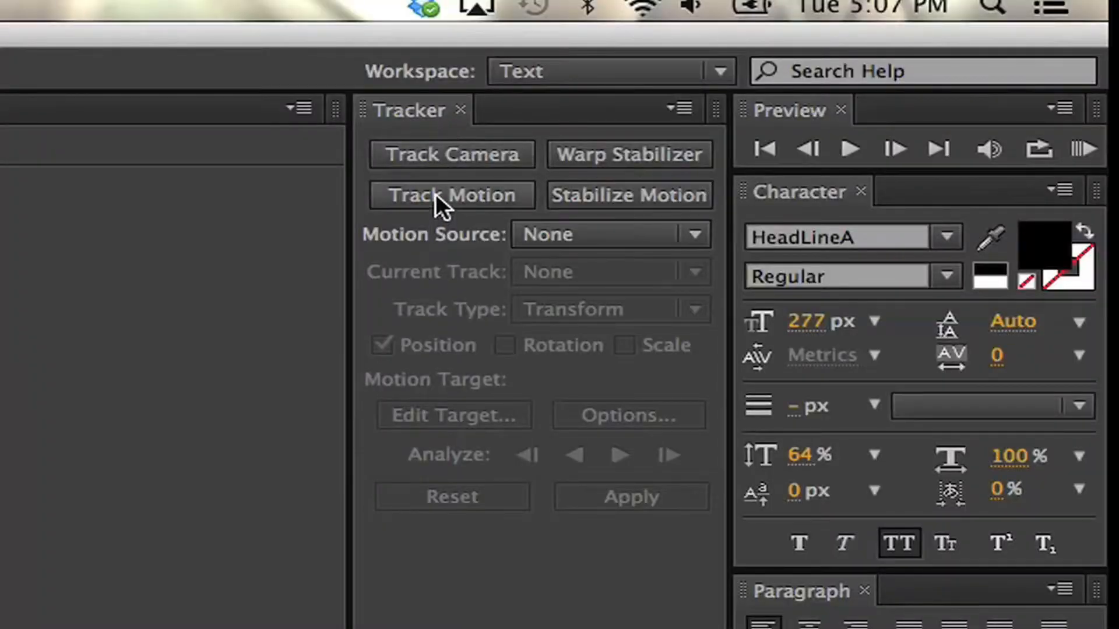
{"action": "left_click", "coordinate": [434, 193]}
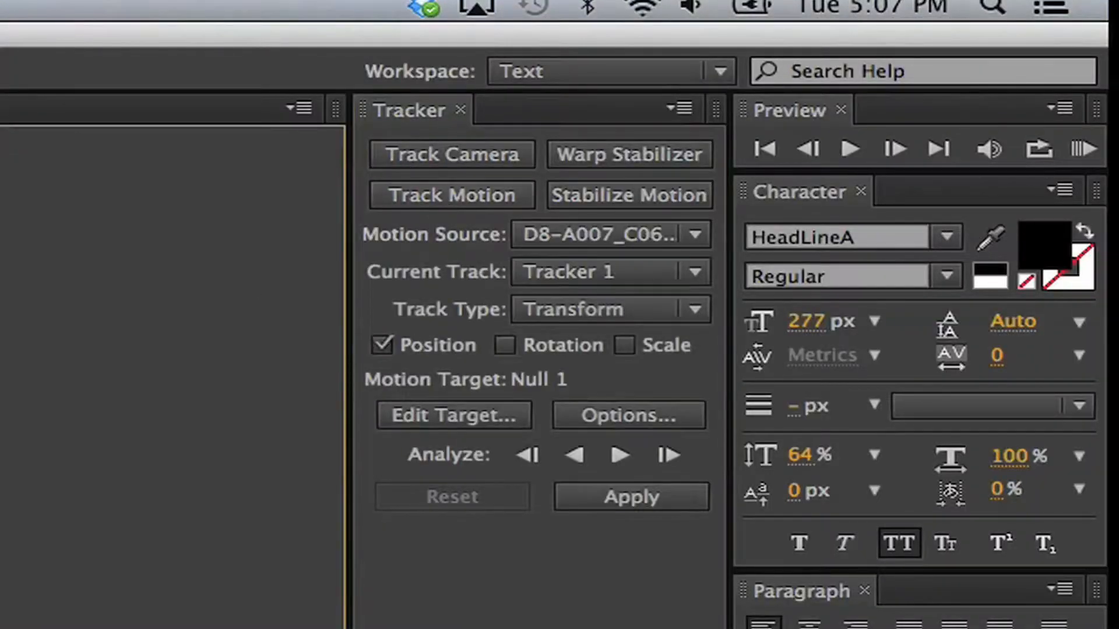
{"action": "scroll", "coordinate": [532, 222], "scroll_direction": "up", "scroll_amount": 8}
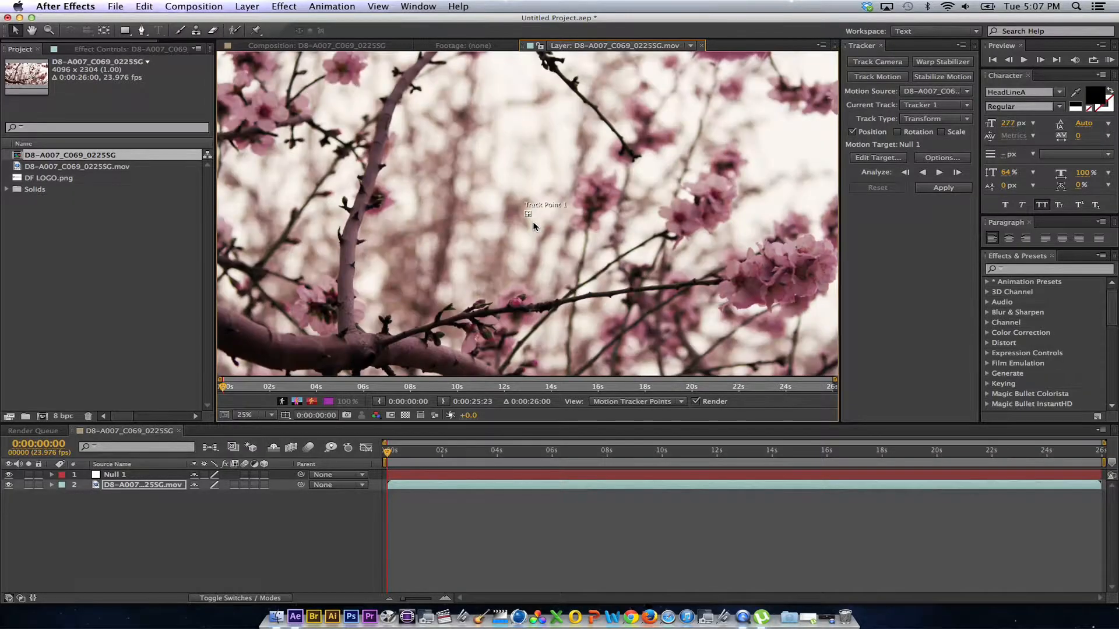
{"action": "left_click", "coordinate": [546, 232]}
{"action": "left_click_drag", "start_coordinate": [546, 231], "coordinate": [528, 128]}
{"action": "scroll", "coordinate": [619, 157], "scroll_direction": "down", "scroll_amount": 6}
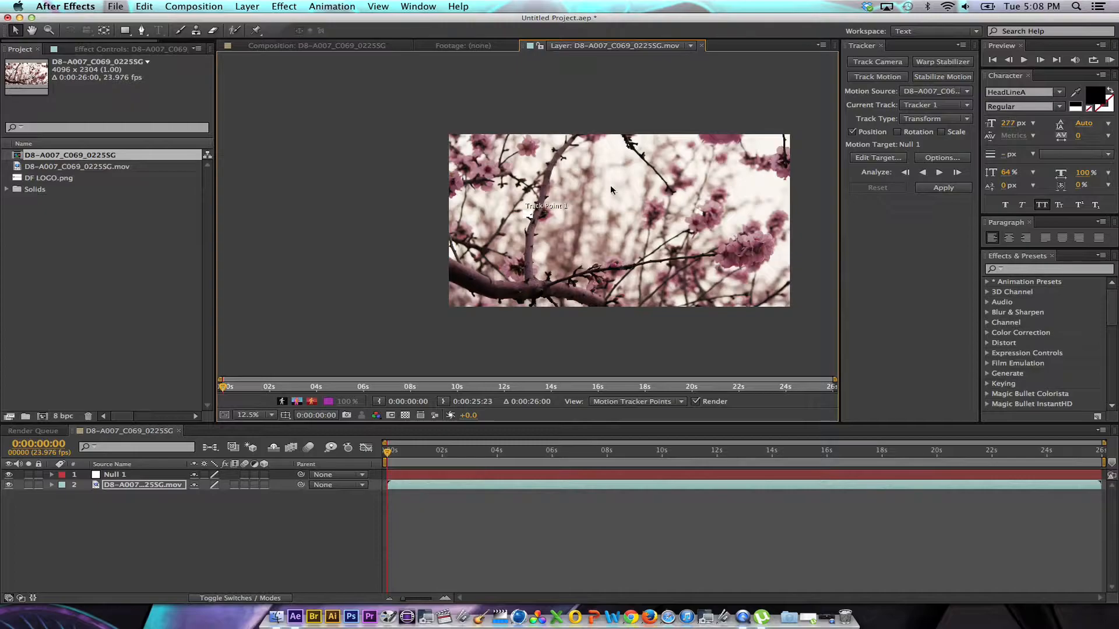
{"action": "left_click_drag", "start_coordinate": [603, 234], "coordinate": [539, 219]}
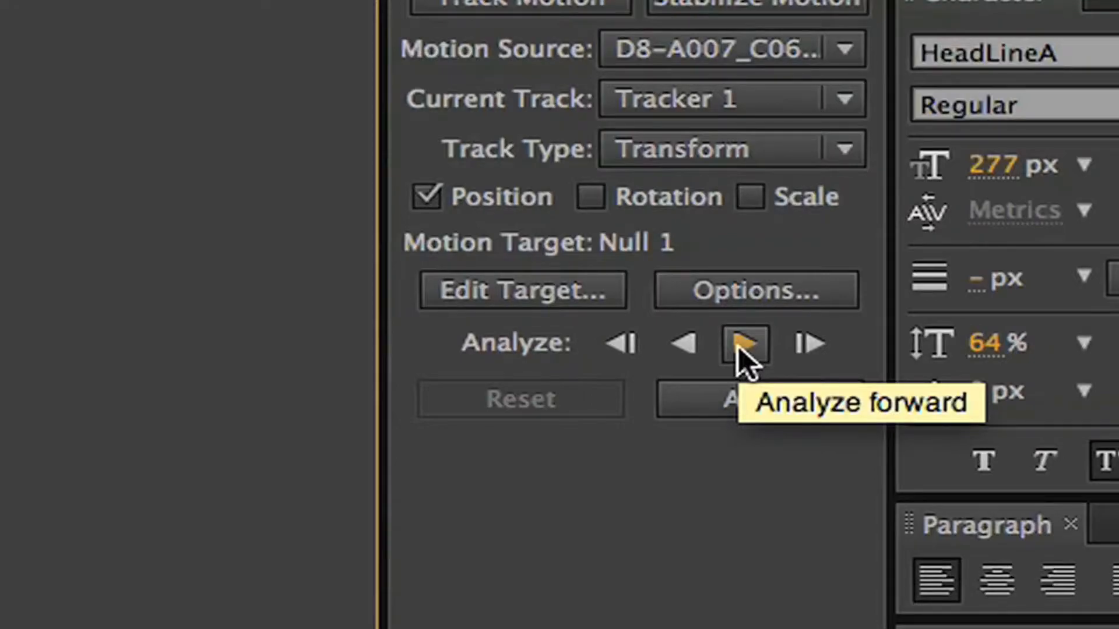
Step: Analyze the track point forward to 0:00:03:20 and choose Null 1 as the motion target
{"action": "left_click", "coordinate": [745, 345]}
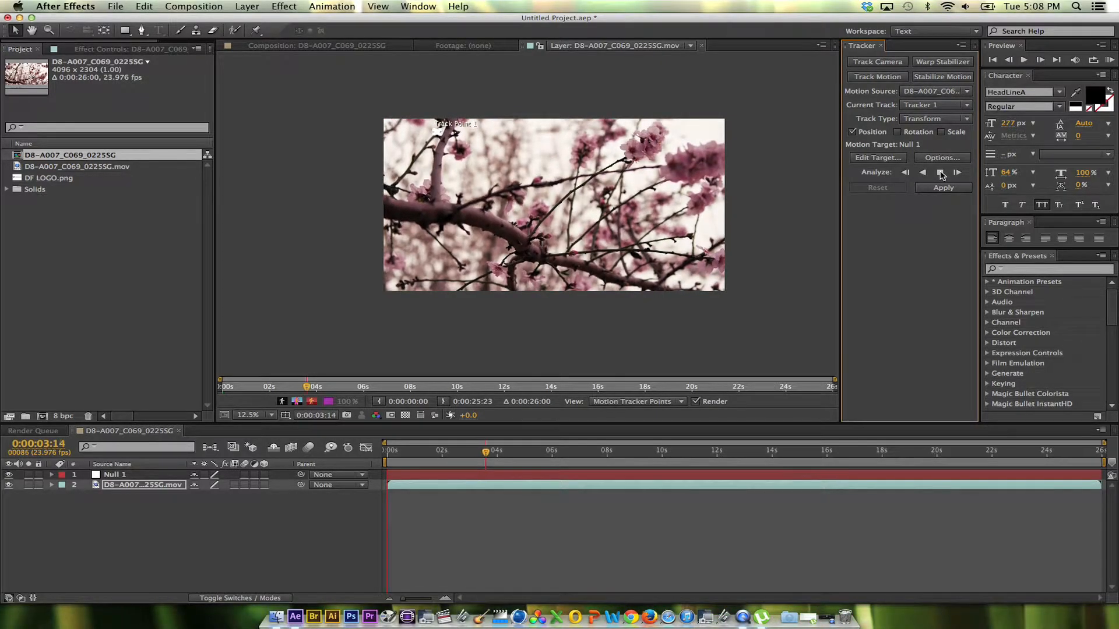
{"action": "left_click", "coordinate": [941, 174]}
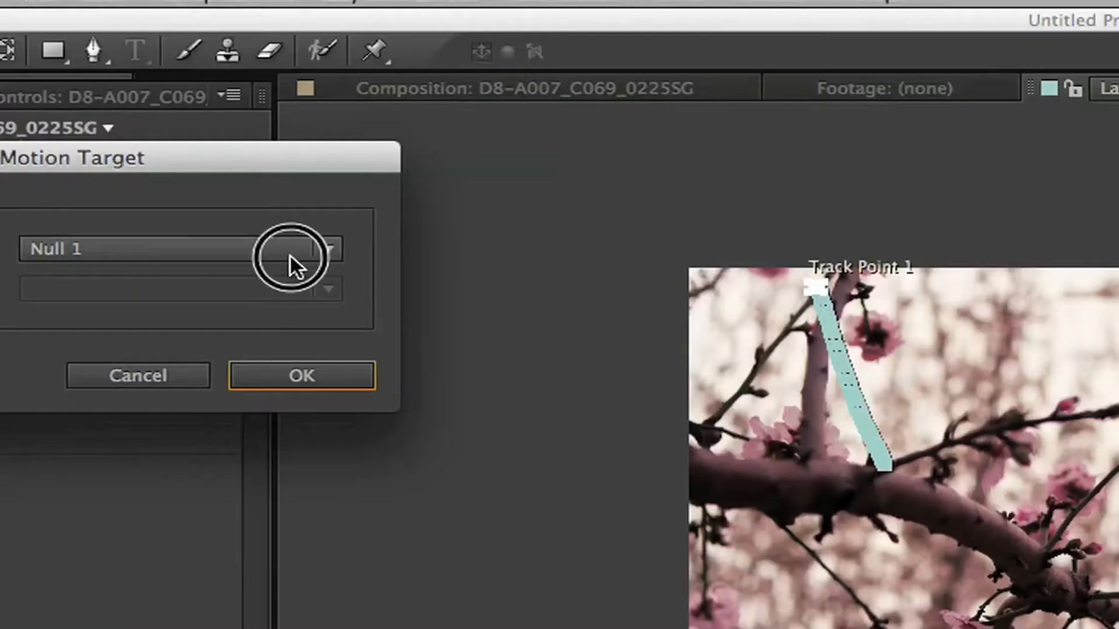
{"action": "left_click", "coordinate": [290, 262]}
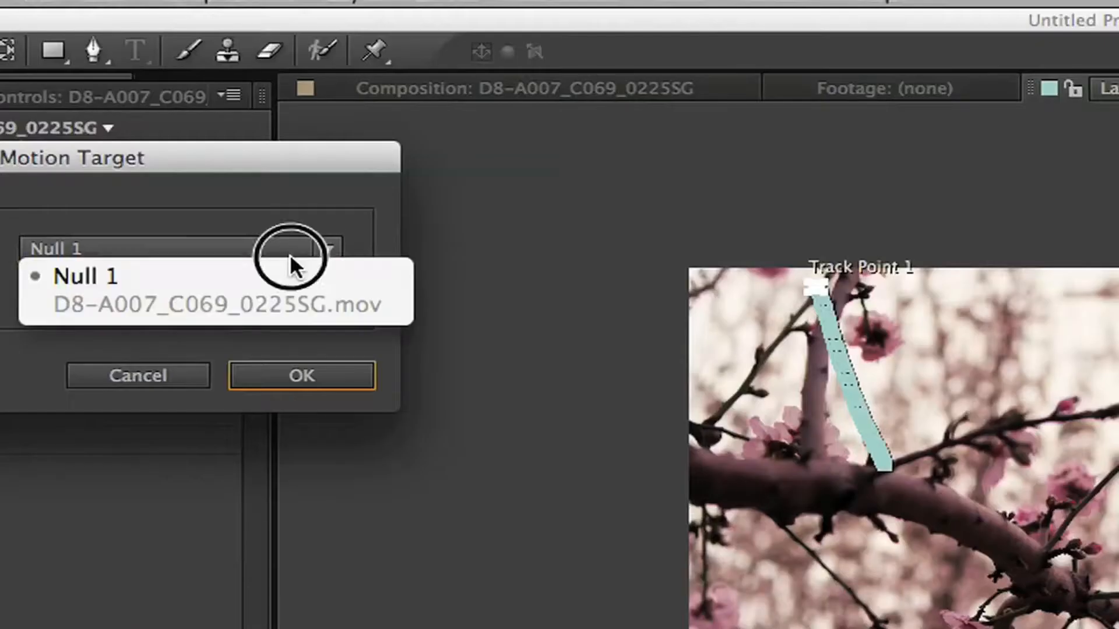
{"action": "left_click", "coordinate": [263, 289]}
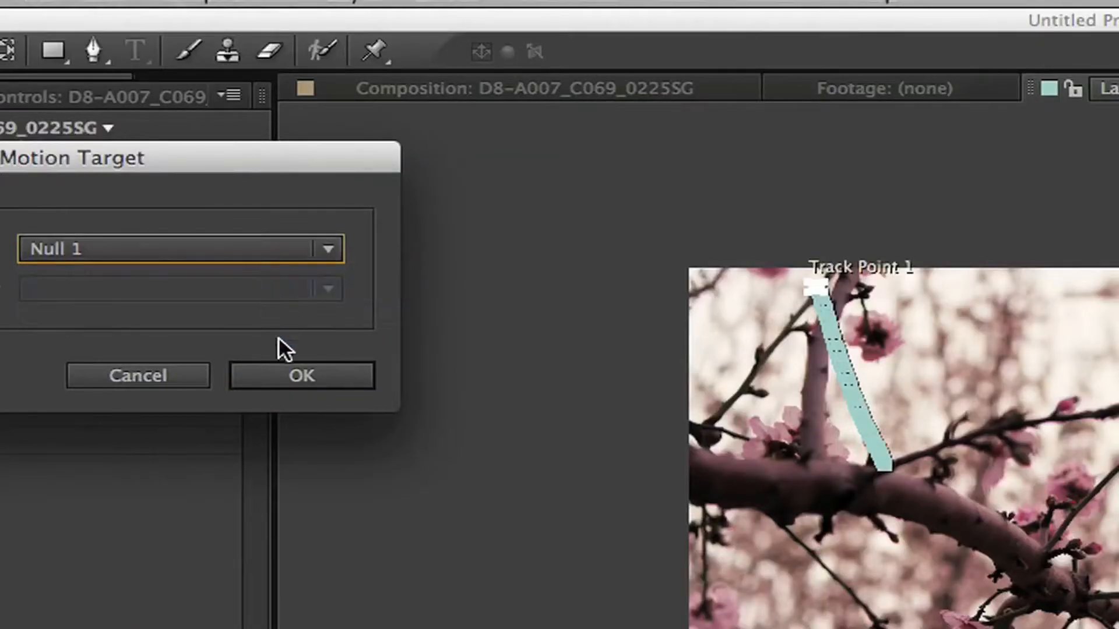
{"action": "left_click", "coordinate": [289, 373]}
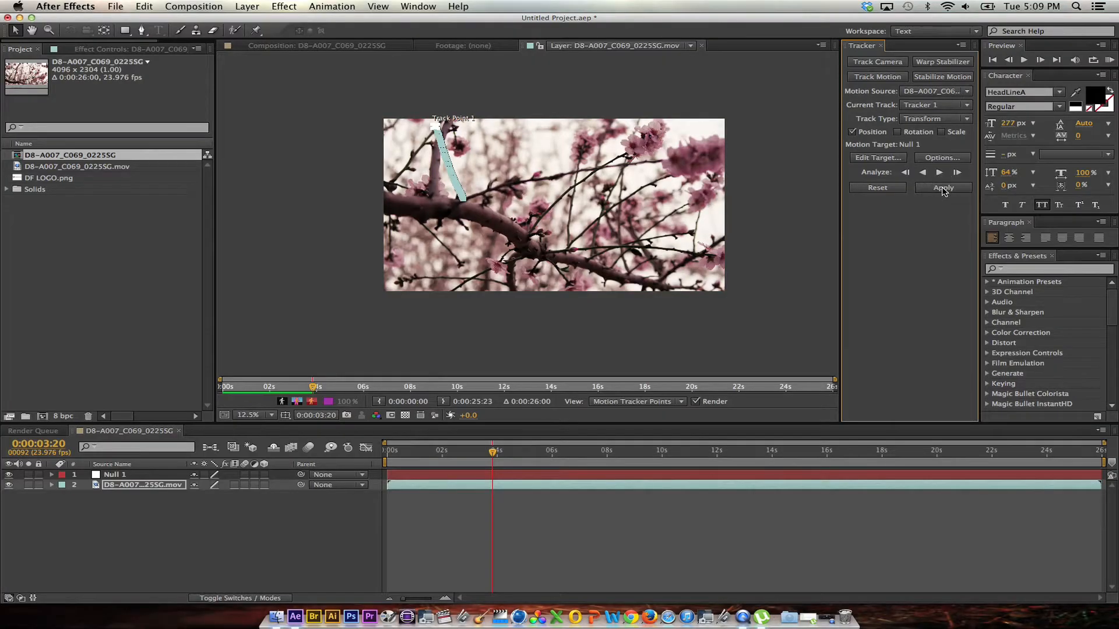
Step: Apply the tracking data in the X and Y dimensions and collapse the footage layer's tracker properties
{"action": "left_click", "coordinate": [943, 188]}
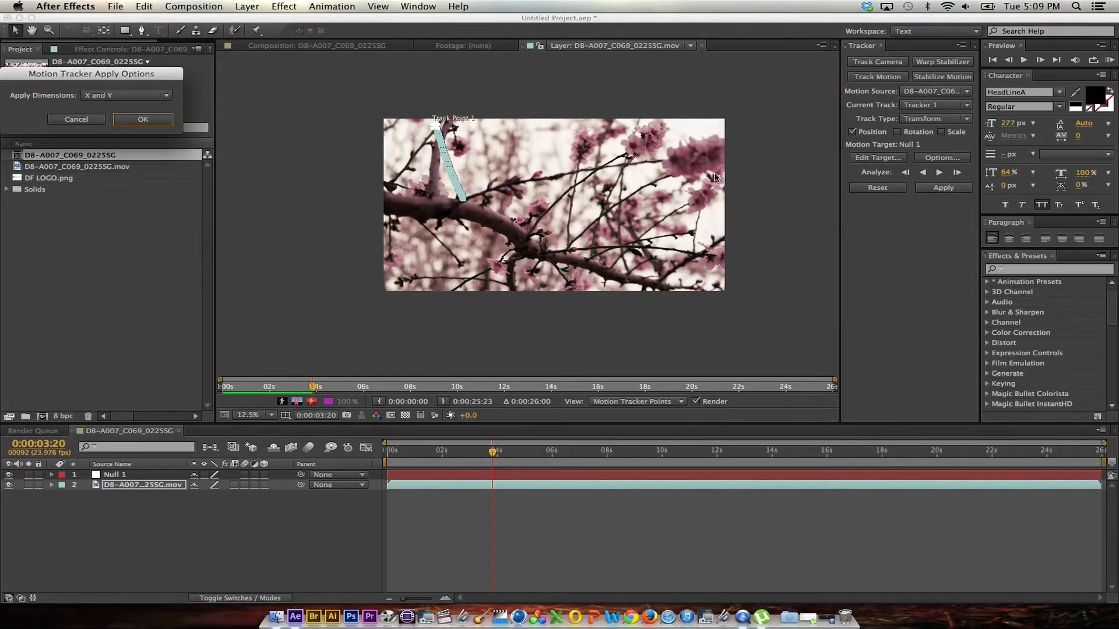
{"action": "left_click", "coordinate": [168, 124]}
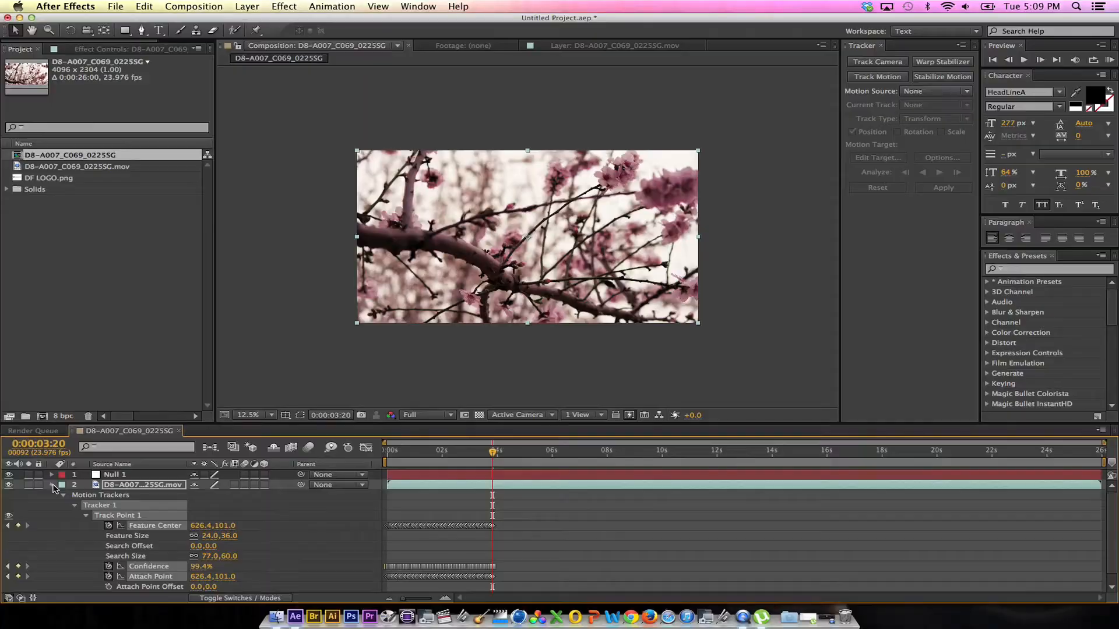
{"action": "left_click", "coordinate": [52, 485]}
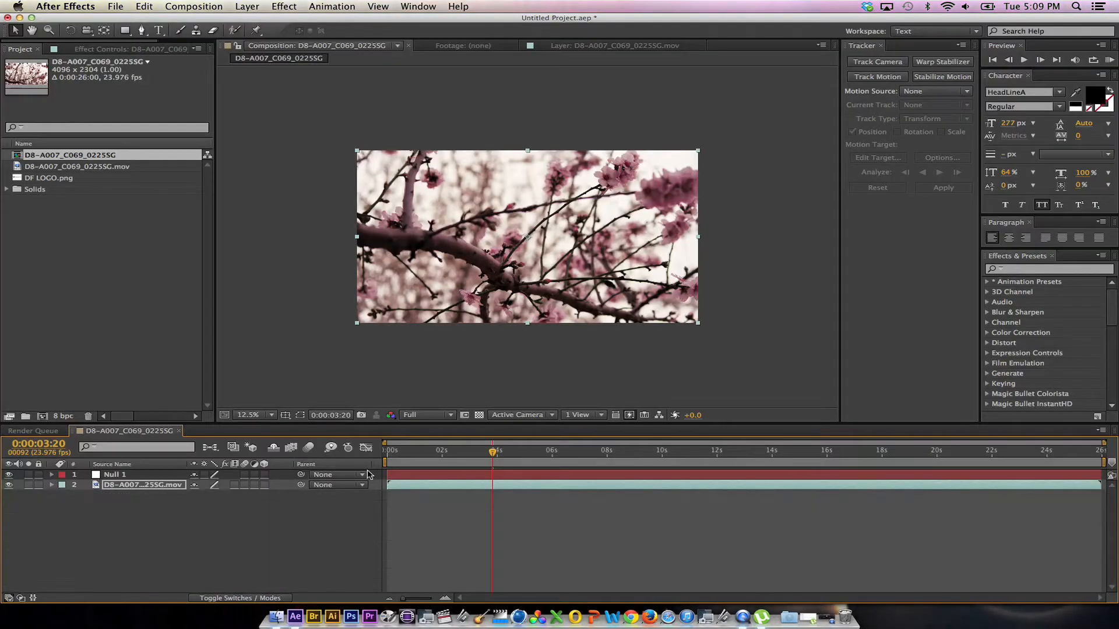
Step: Add a text layer reading "Diamondfilms.info" over the branches at the first frame
{"action": "left_click_drag", "start_coordinate": [423, 455], "coordinate": [372, 458]}
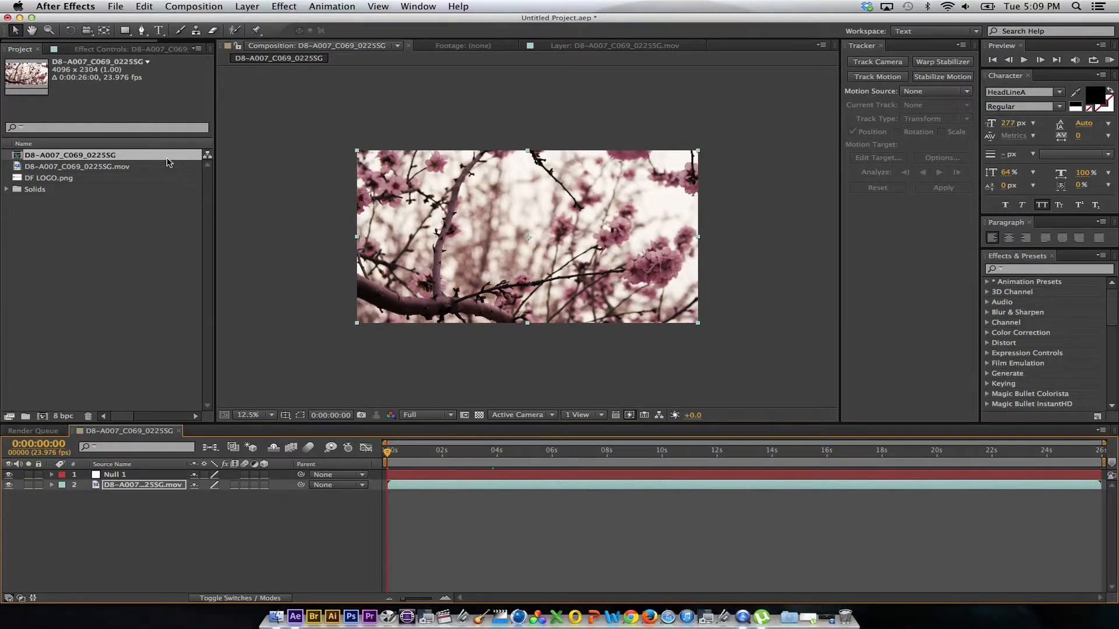
{"action": "left_click", "coordinate": [161, 31]}
{"action": "left_click", "coordinate": [453, 216]}
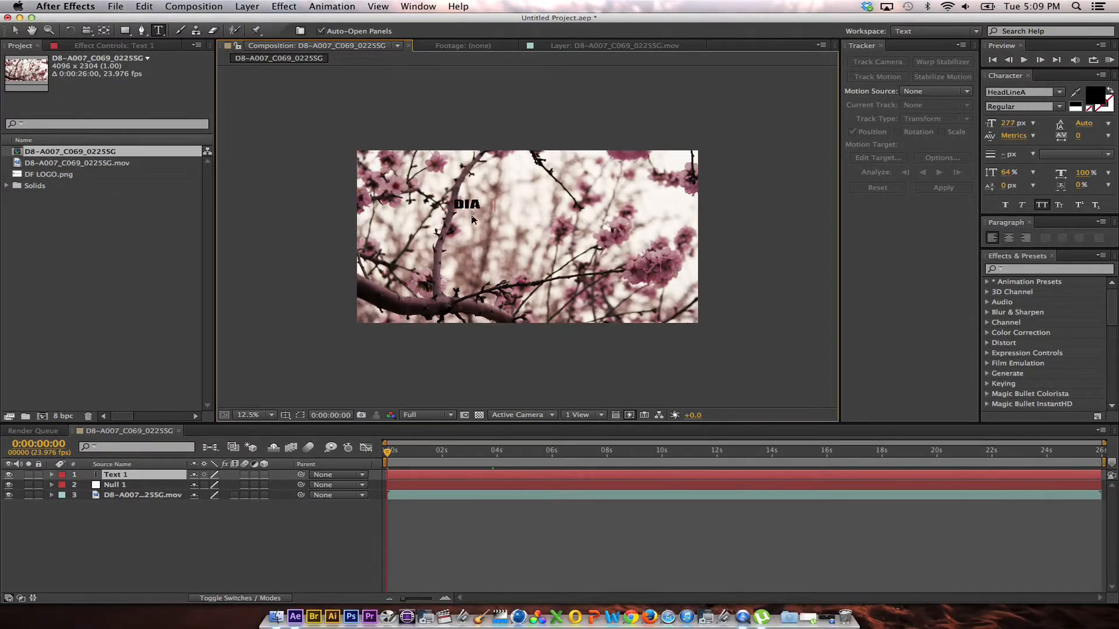
{"action": "type", "text": "DIAMONDFILMS"}
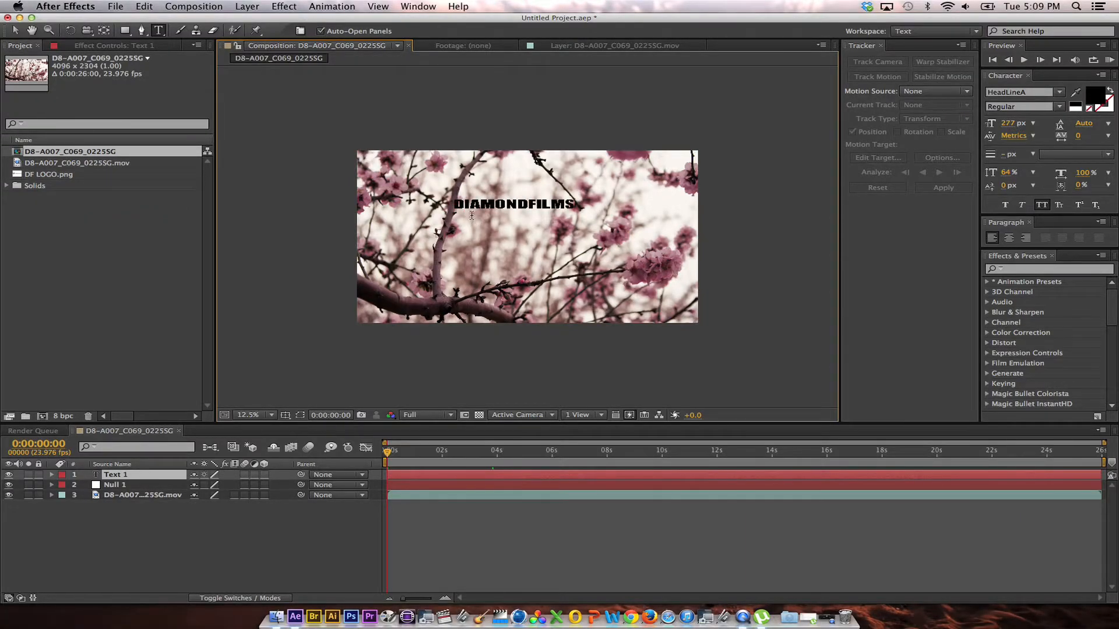
{"action": "type", "text": ".INF"}
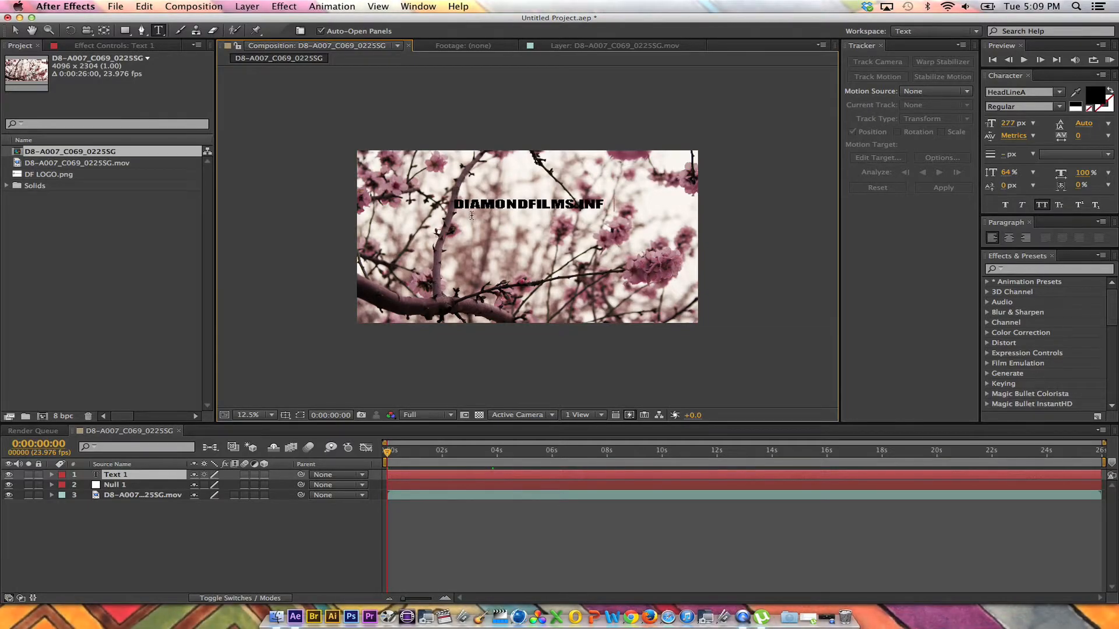
{"action": "type", "text": "P"}
{"action": "key", "text": "BackSpace"}
{"action": "type", "text": "O"}
{"action": "left_click", "coordinate": [16, 31]}
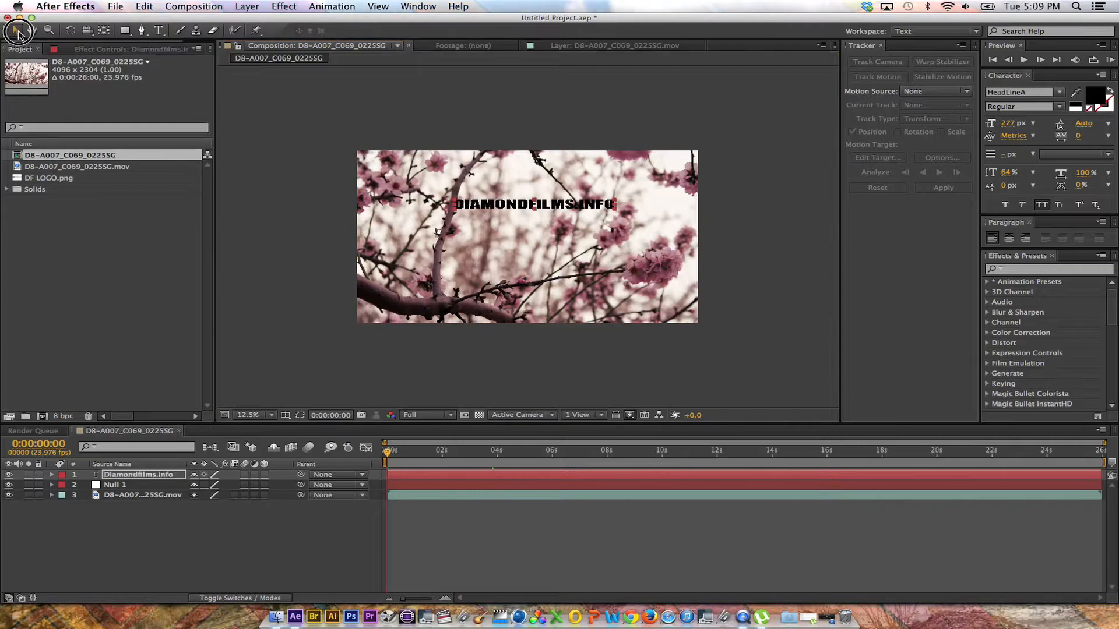
Step: Nudge the text slightly up and to the right, and parent its layer to Null 1
{"action": "mouse_move", "coordinate": [558, 206]}
{"action": "left_mouse_down"}
{"action": "mouse_move", "coordinate": [569, 222]}
{"action": "mouse_move", "coordinate": [562, 234]}
{"action": "mouse_move", "coordinate": [568, 199]}
{"action": "left_mouse_up"}
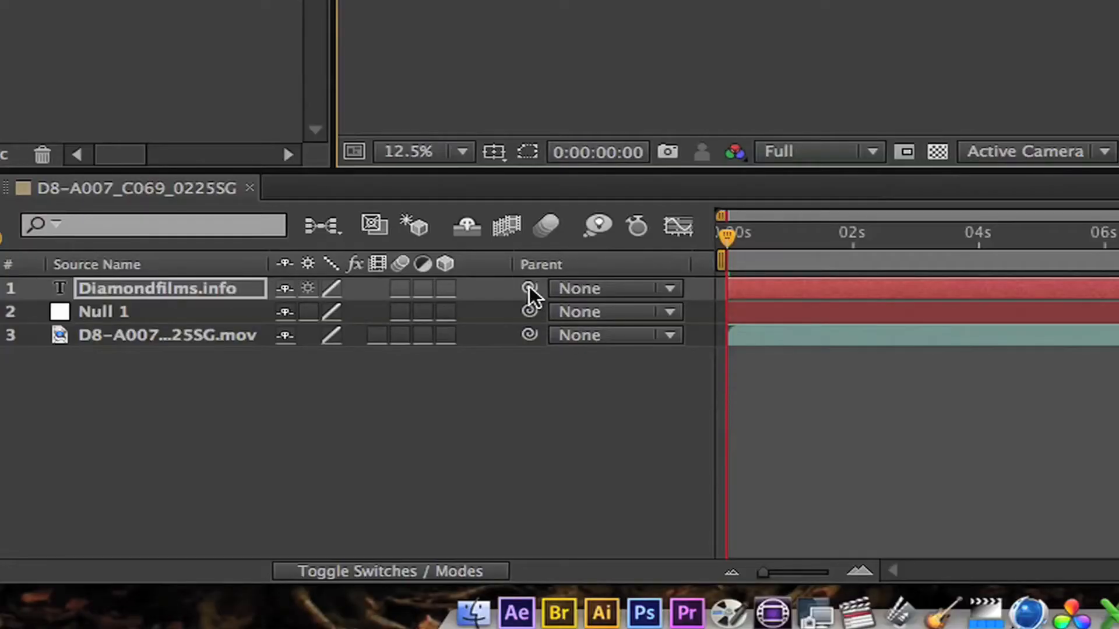
{"action": "left_click", "coordinate": [529, 289]}
{"action": "left_click_drag", "start_coordinate": [530, 289], "coordinate": [193, 315]}
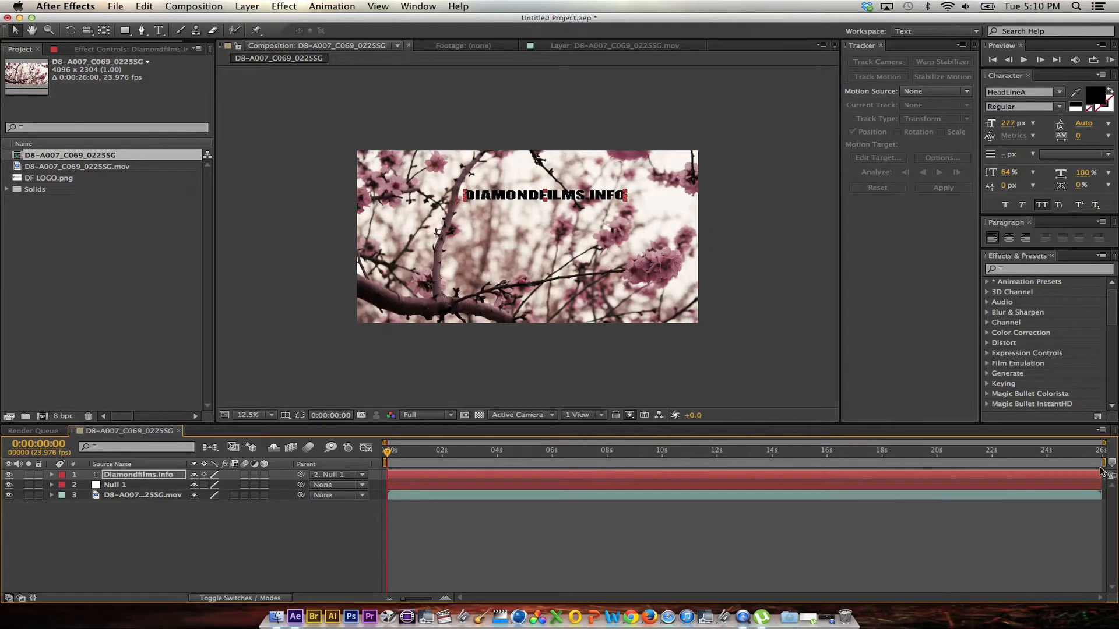
Step: Shorten the work area to end at about 6 seconds and run a RAM preview of the tracked text
{"action": "mouse_move", "coordinate": [1102, 469]}
{"action": "left_mouse_down"}
{"action": "mouse_move", "coordinate": [495, 467]}
{"action": "mouse_move", "coordinate": [554, 473]}
{"action": "left_mouse_up"}
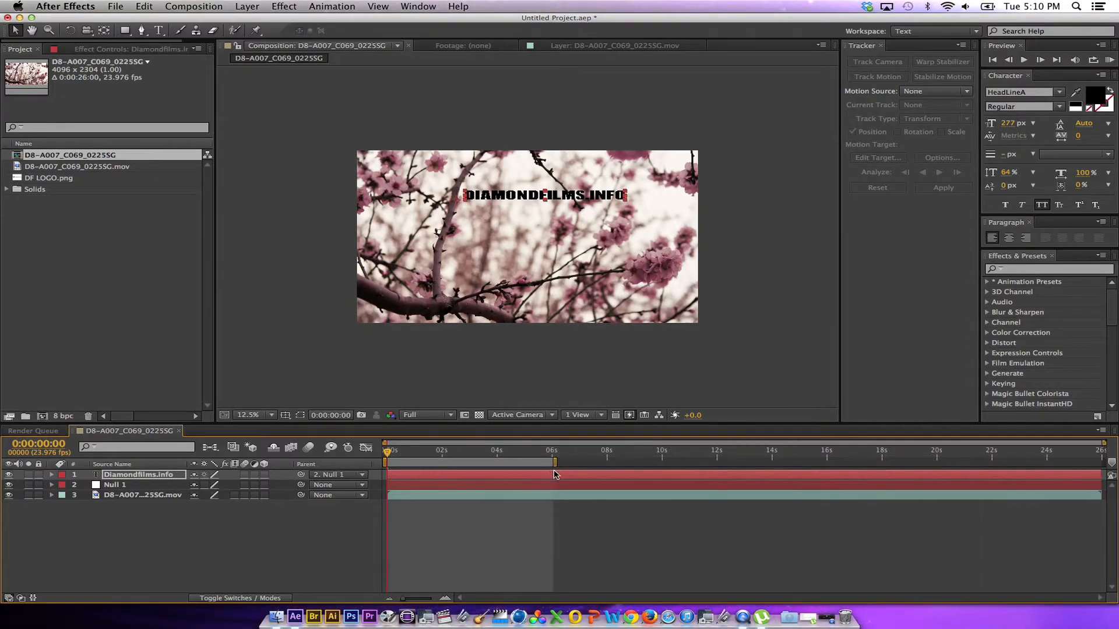
{"action": "left_click", "coordinate": [1108, 61]}
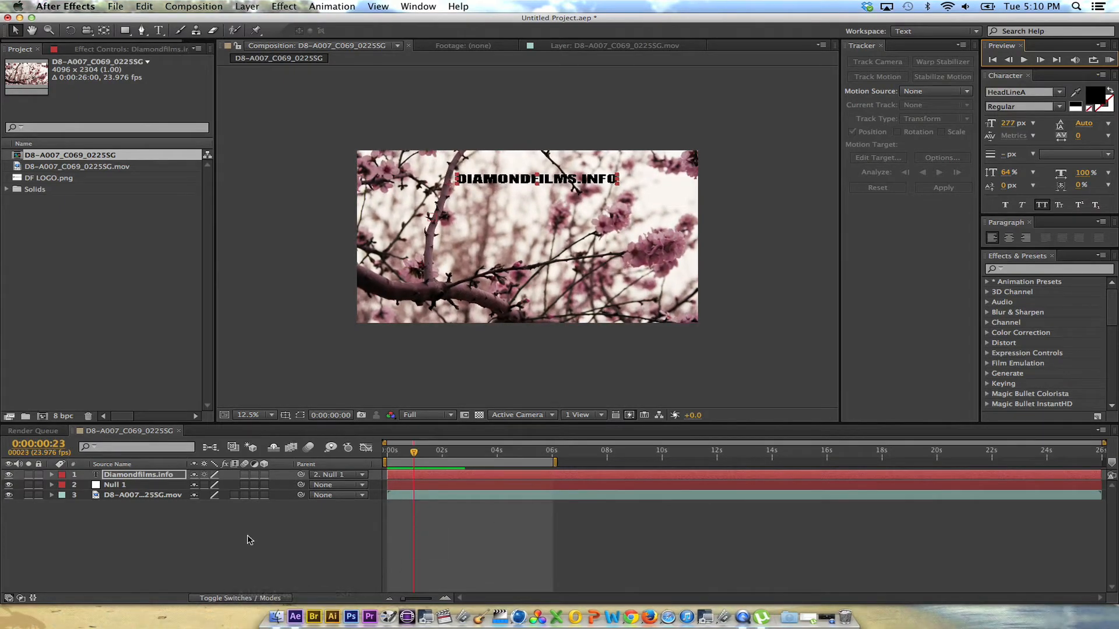
Step: Replace the visible text with DF LOGO.png at the first frame, hiding the Diamondfilms.info layer and moving the logo to the text's place
{"action": "left_click_drag", "start_coordinate": [414, 452], "coordinate": [386, 452]}
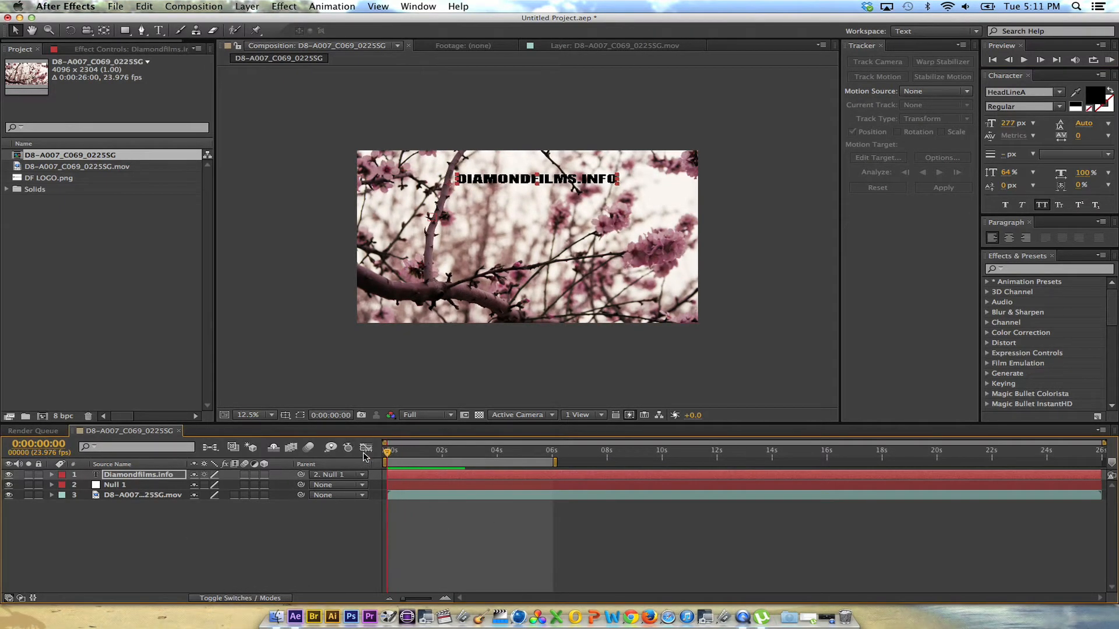
{"action": "left_click_drag", "start_coordinate": [59, 179], "coordinate": [119, 473]}
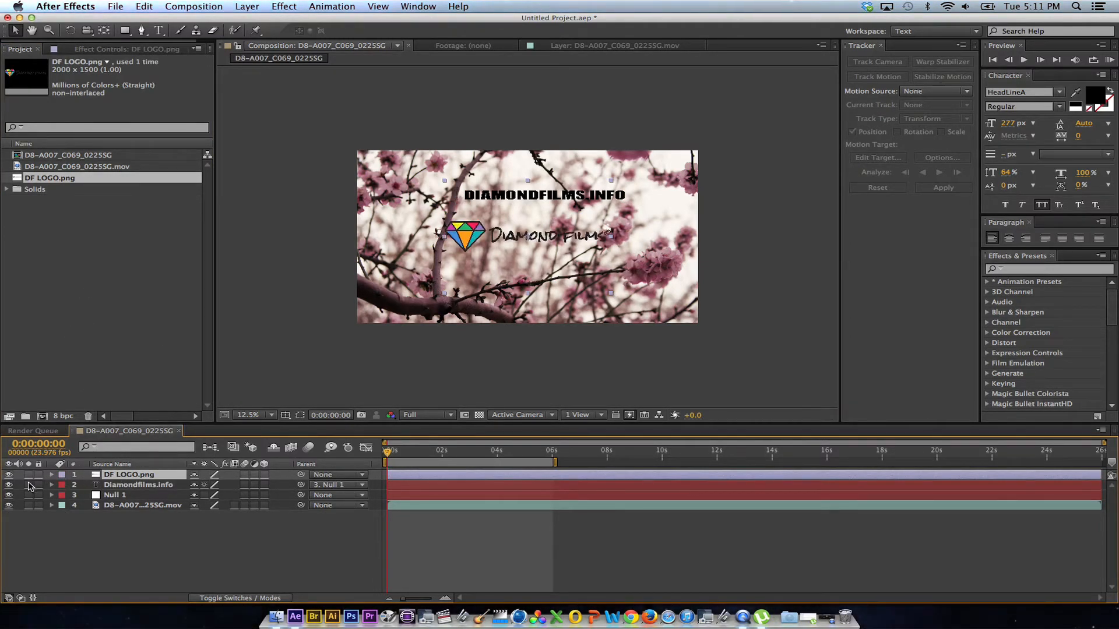
{"action": "left_click", "coordinate": [9, 485]}
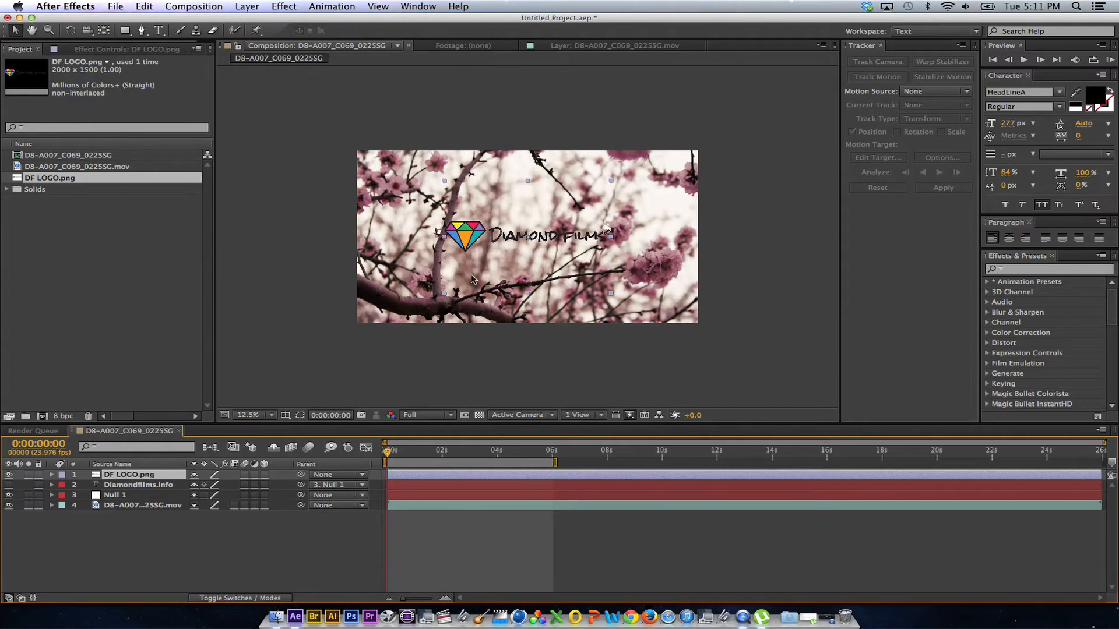
{"action": "left_click_drag", "start_coordinate": [475, 230], "coordinate": [491, 200]}
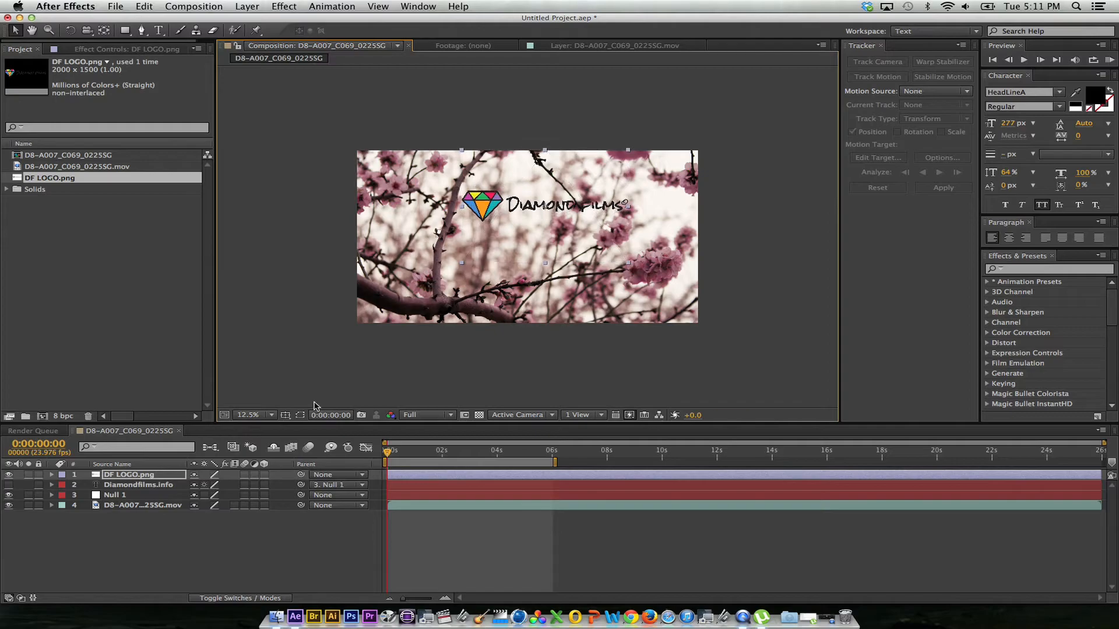
Step: Parent the DF LOGO.png layer to Null 1 and run a RAM preview of the tracked logo
{"action": "left_click", "coordinate": [302, 476]}
{"action": "left_click_drag", "start_coordinate": [301, 477], "coordinate": [180, 495]}
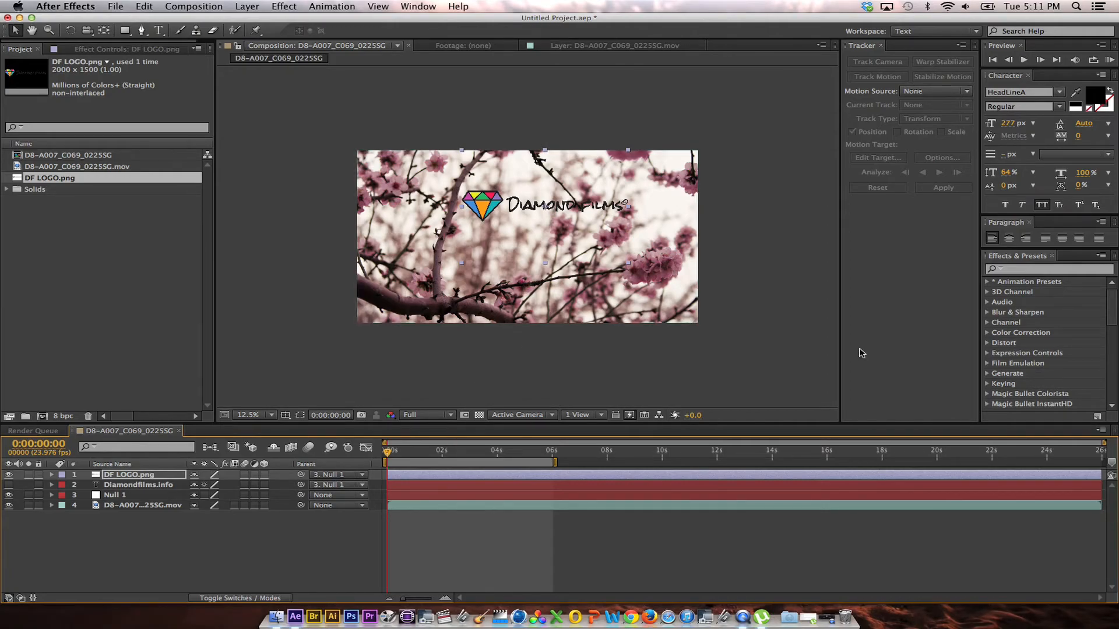
{"action": "left_click", "coordinate": [1110, 61]}
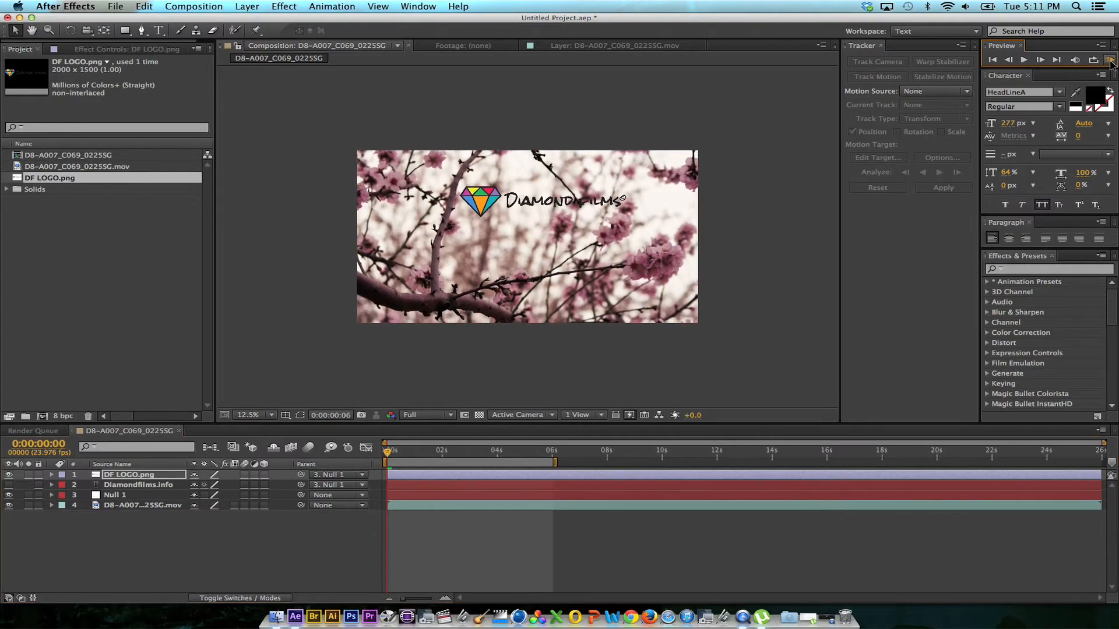